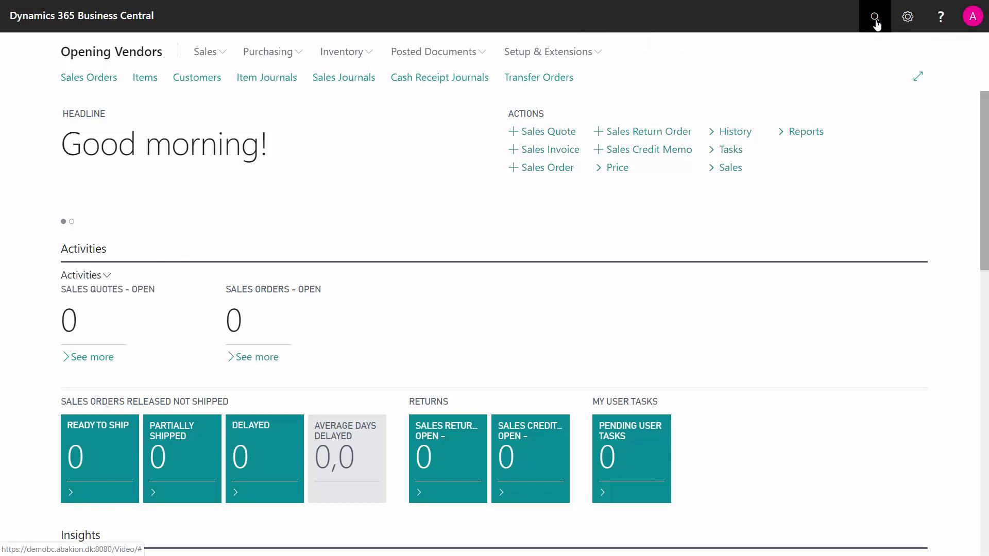
Find and open the Chart of Accounts via the Tell Me search
{"action": "left_click", "coordinate": [874, 17]}
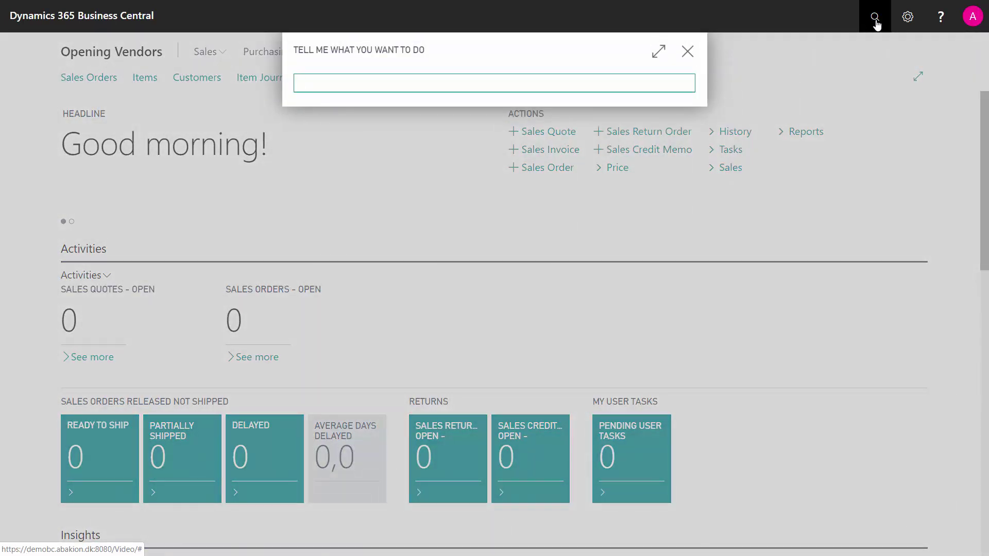
{"action": "type", "text": "char acchar a"}
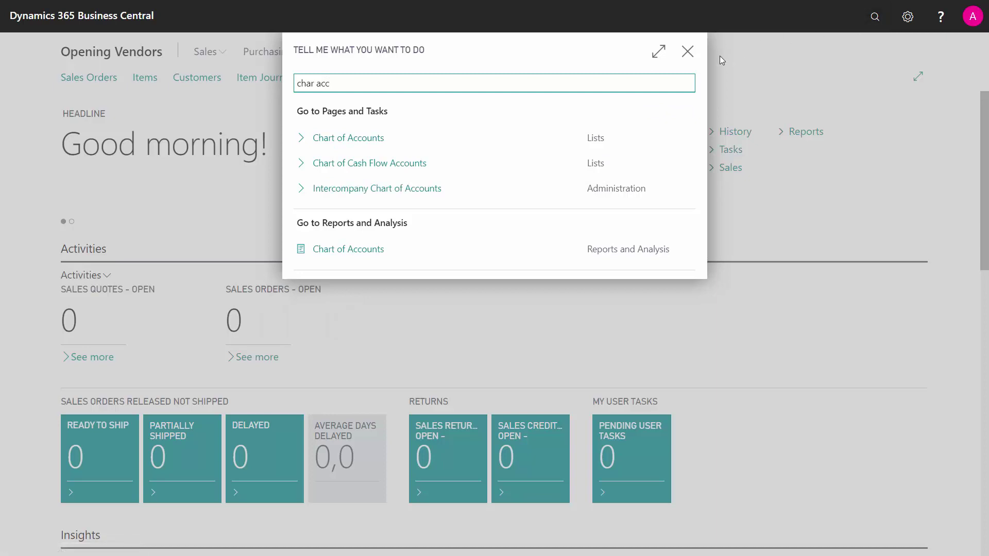
{"action": "left_click", "coordinate": [376, 146]}
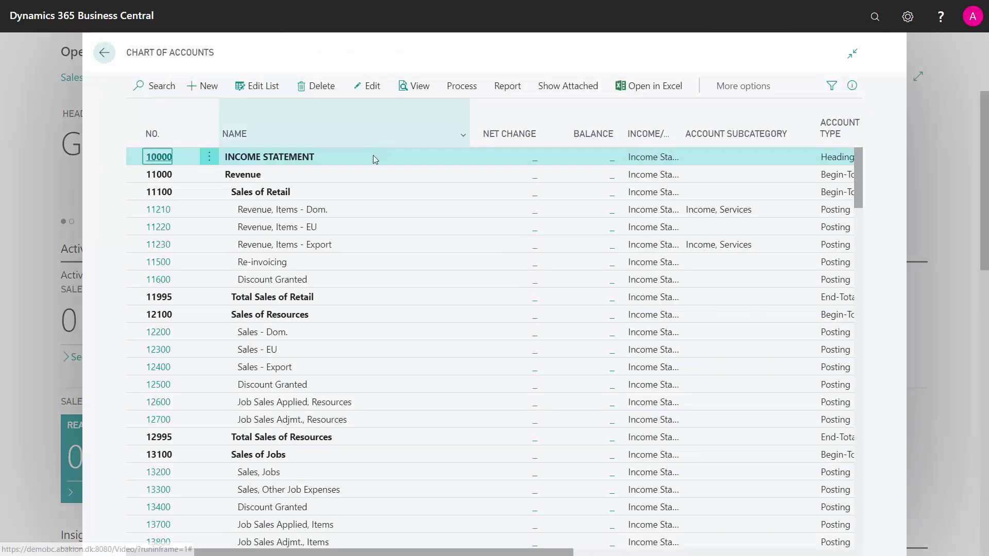
Drill into account 11210's Net Change ledger entries, clear the account filter, and go back
{"action": "left_click", "coordinate": [533, 216]}
{"action": "left_click", "coordinate": [533, 217]}
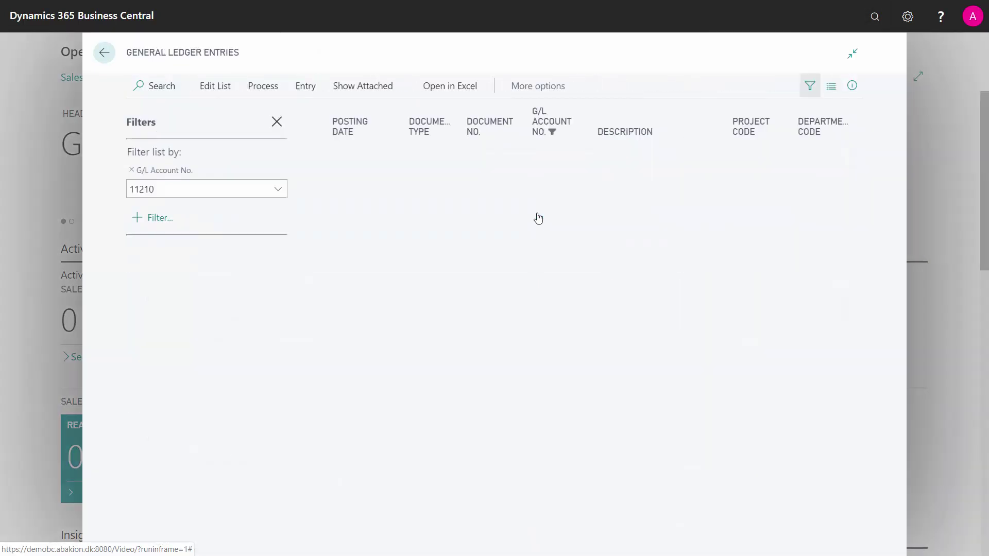
{"action": "left_click", "coordinate": [132, 170]}
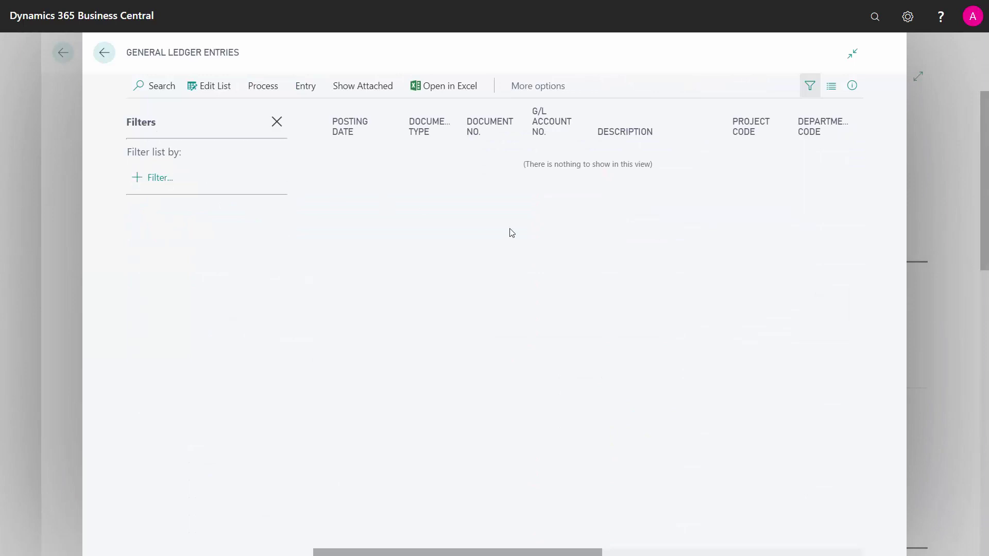
{"action": "left_click", "coordinate": [104, 54]}
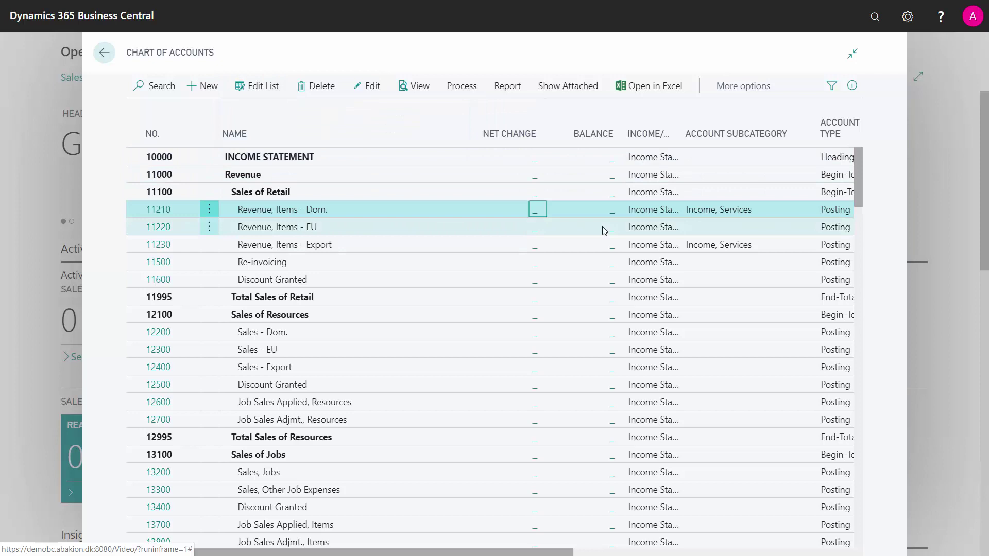
Open the General Journal on the MANUAL batch and focus the Batch Name field
{"action": "left_click", "coordinate": [874, 18]}
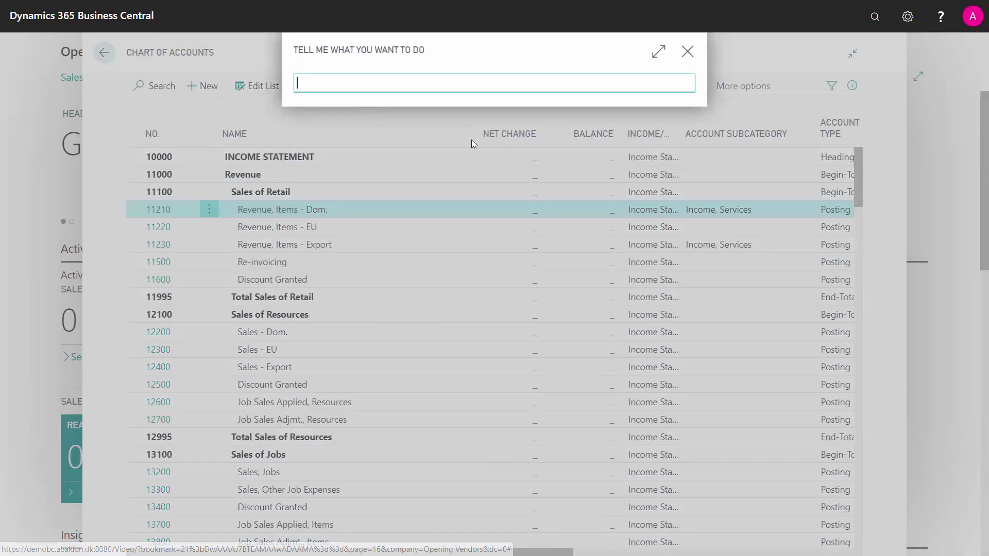
{"action": "type", "text": "gen"}
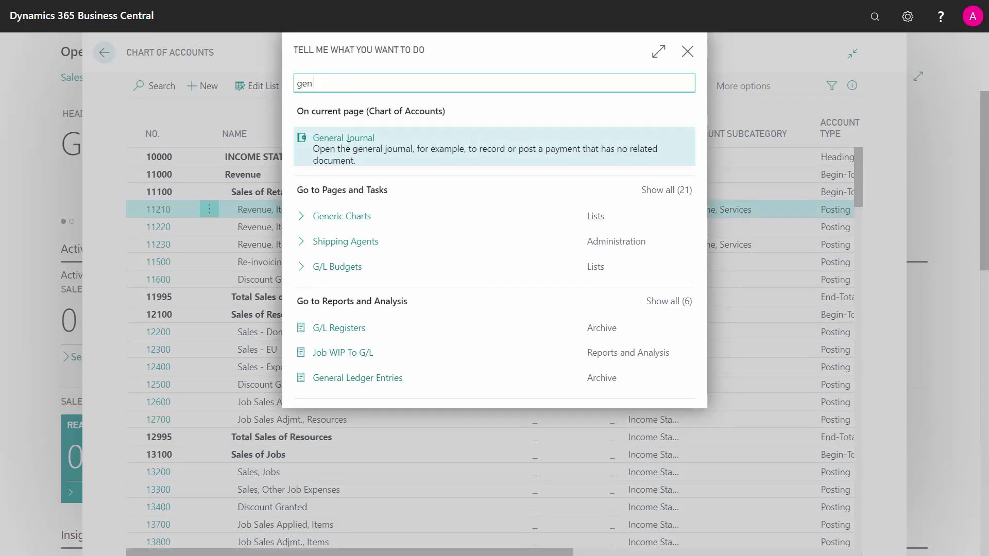
{"action": "left_click", "coordinate": [348, 145]}
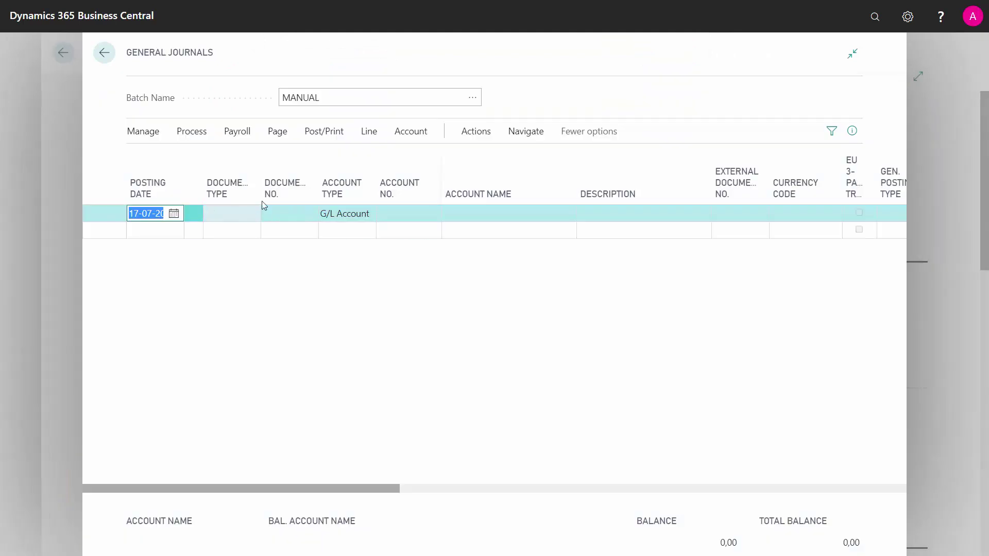
{"action": "left_click", "coordinate": [433, 98]}
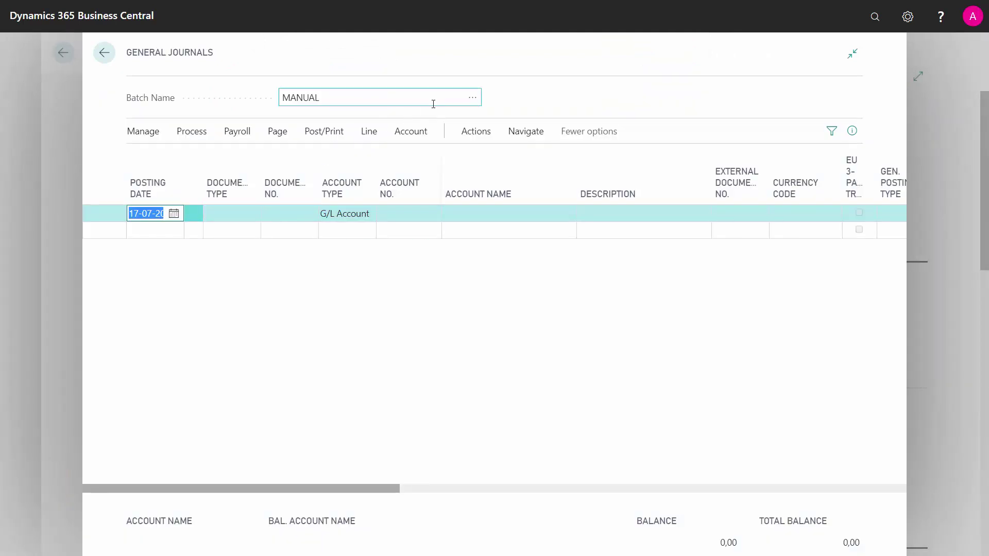
{"action": "left_click", "coordinate": [472, 97]}
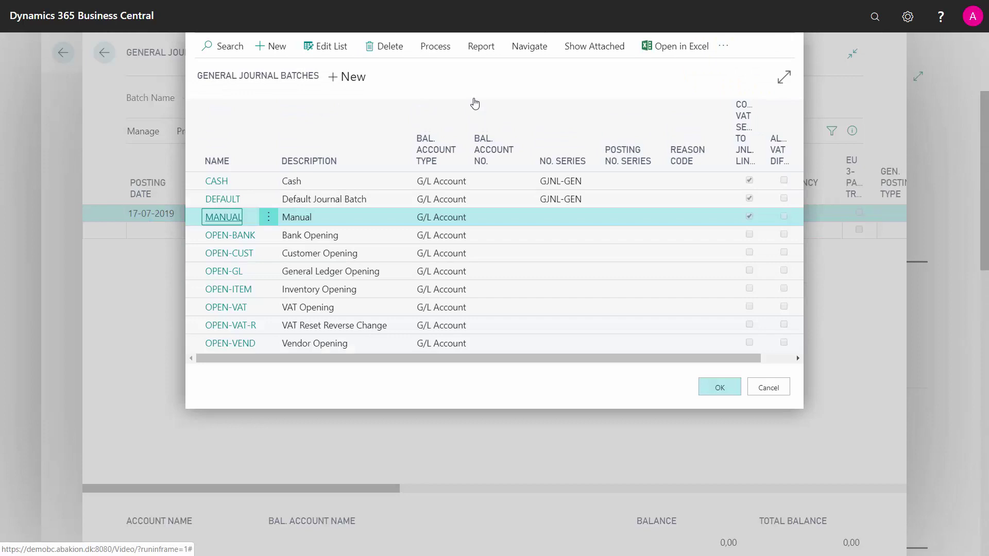
{"action": "left_click", "coordinate": [565, 217]}
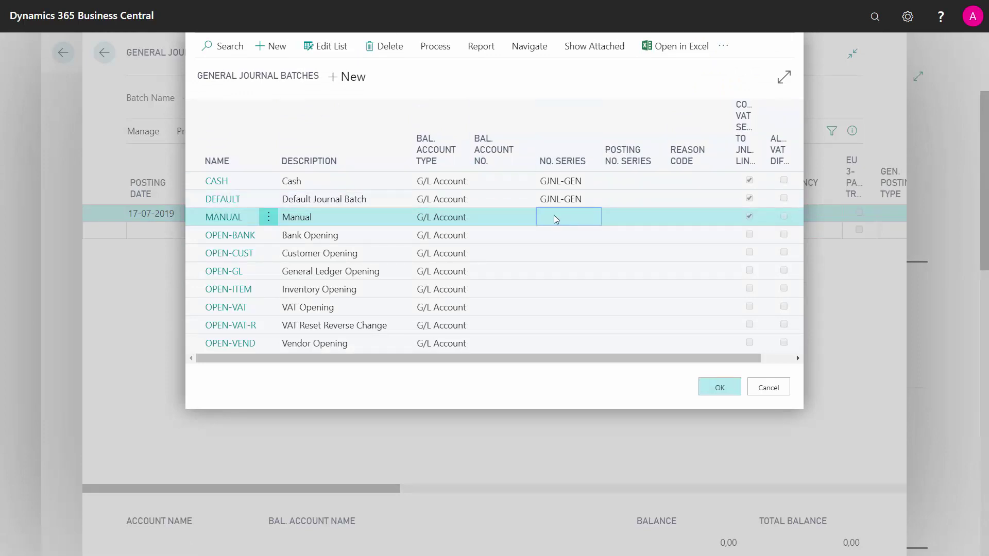
{"action": "left_click", "coordinate": [768, 388]}
Make the line an Invoice with document no. PO12345 on Vendor account 10000
{"action": "left_click", "coordinate": [240, 213]}
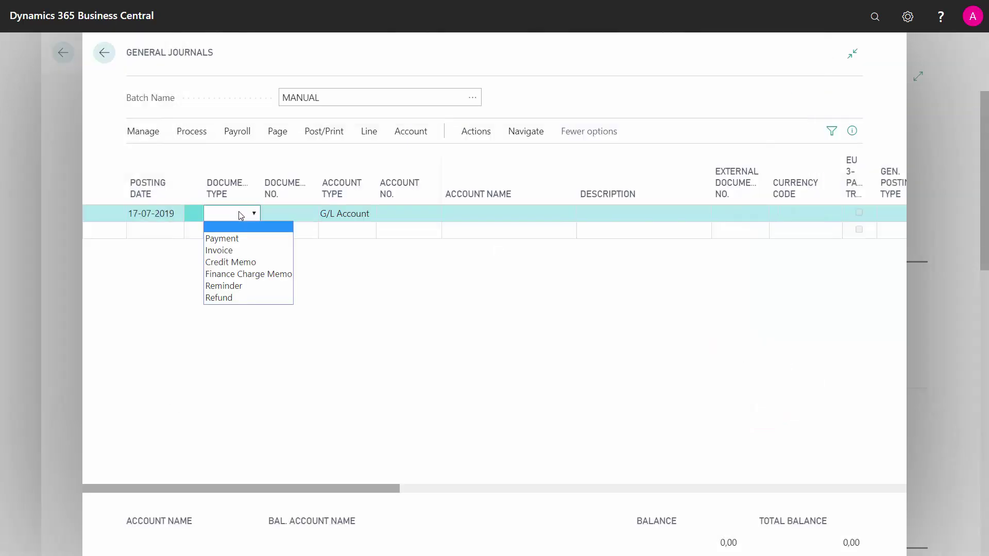
{"action": "left_click", "coordinate": [224, 251]}
{"action": "left_click", "coordinate": [303, 210]}
{"action": "type", "text": "po"}
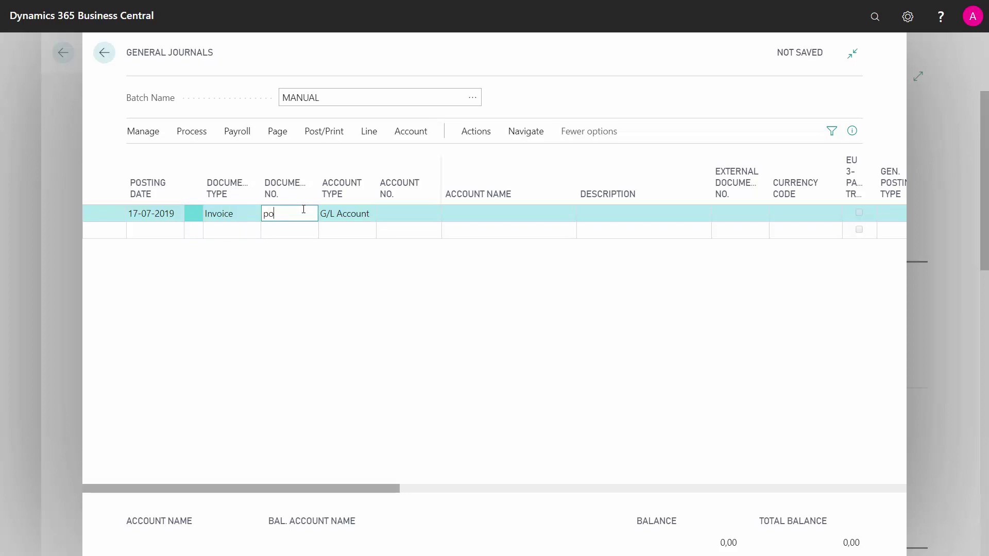
{"action": "type", "text": "12345"}
{"action": "key", "text": "Tab"}
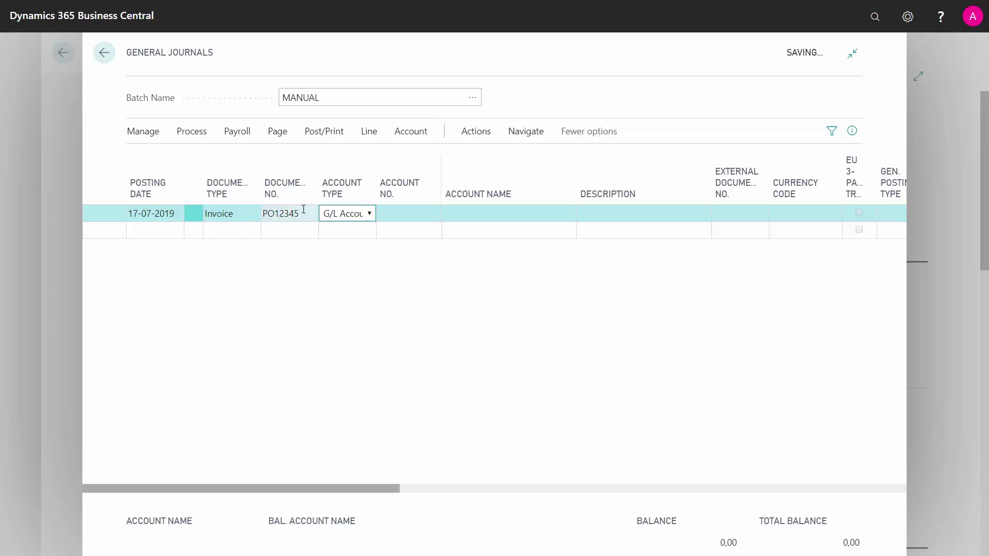
{"action": "left_click", "coordinate": [368, 214]}
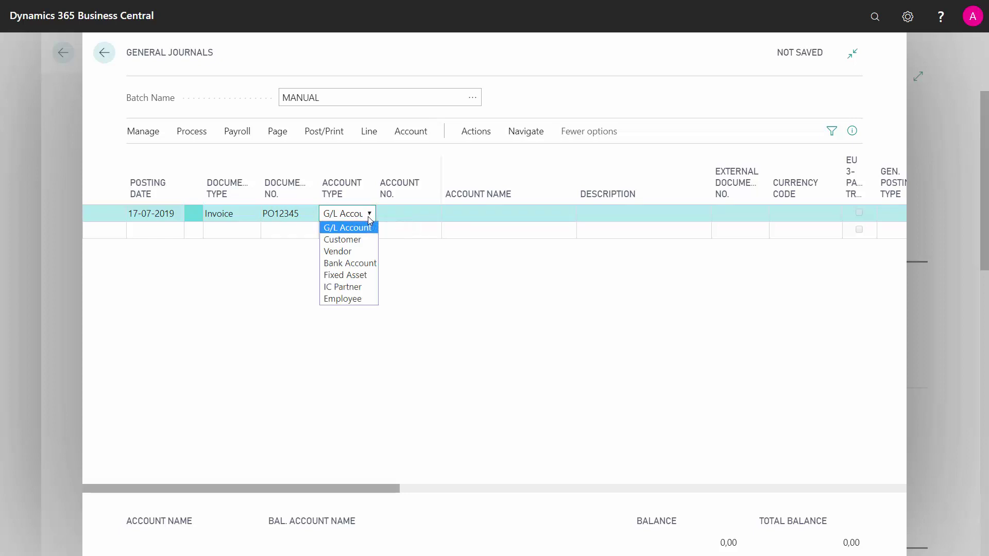
{"action": "left_click", "coordinate": [343, 250]}
{"action": "left_click", "coordinate": [405, 209]}
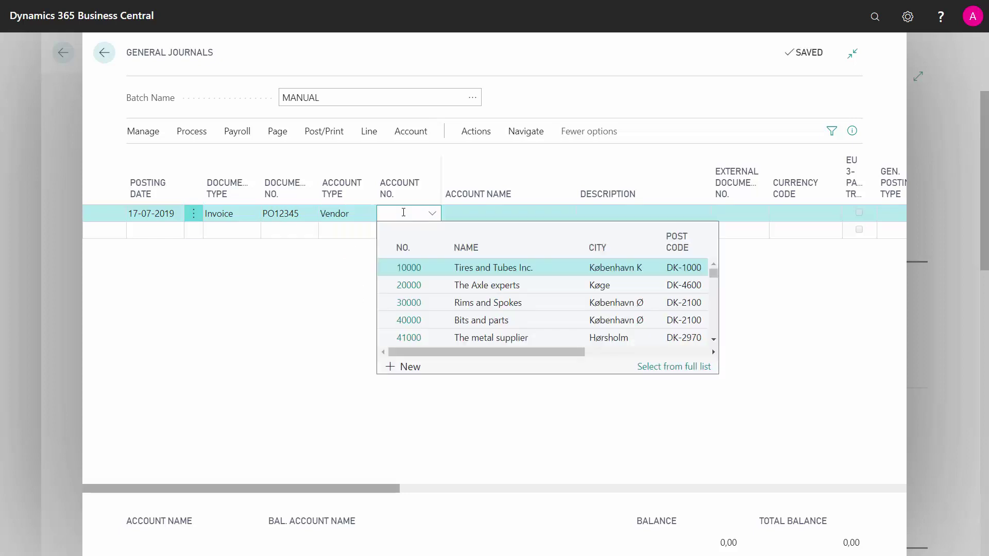
{"action": "type", "text": "10000"}
{"action": "key", "text": "Tab"}
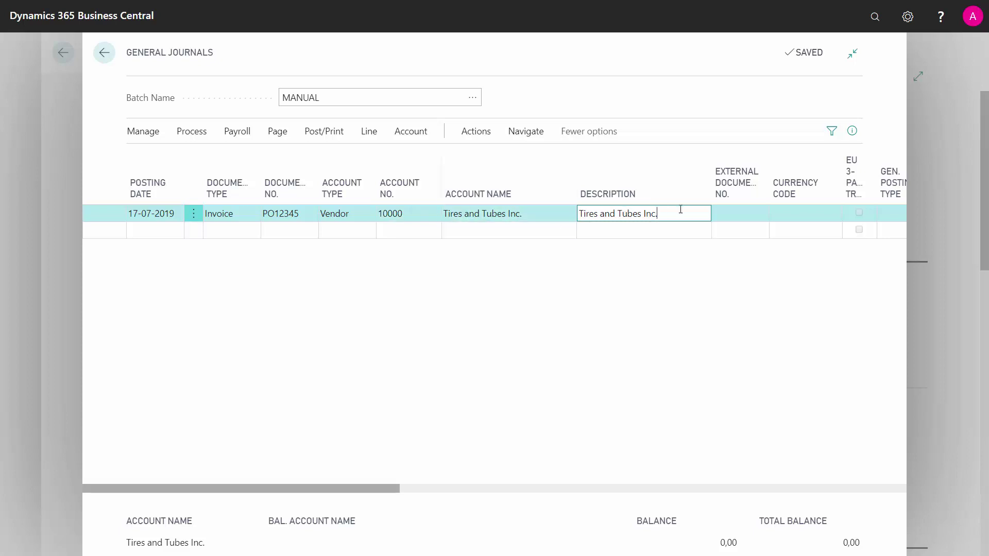
Set the description to Order 1234 and external document no. 67P87523
{"action": "left_click_drag", "start_coordinate": [681, 210], "coordinate": [542, 215]}
{"action": "type", "text": "Ord"}
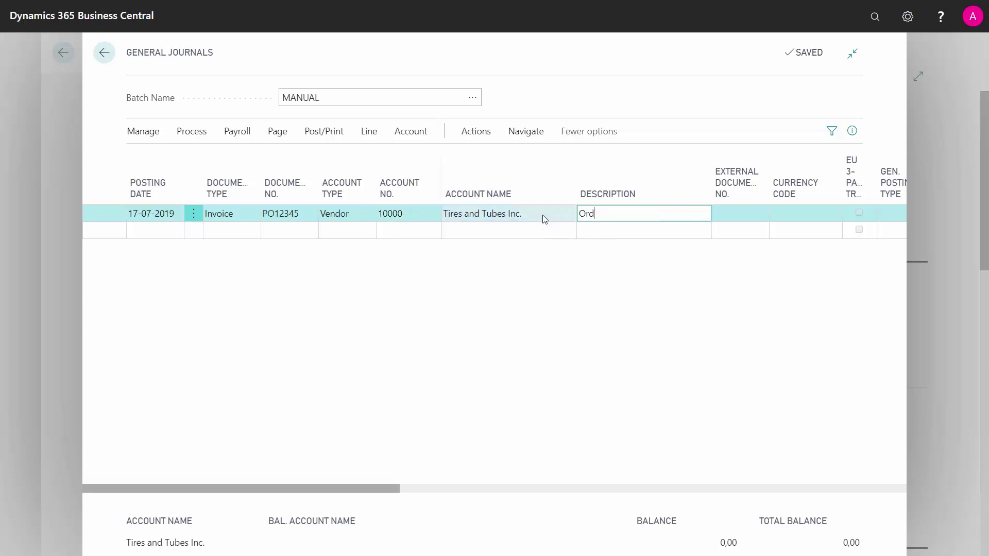
{"action": "type", "text": "er 1234"}
{"action": "key", "text": "Tab"}
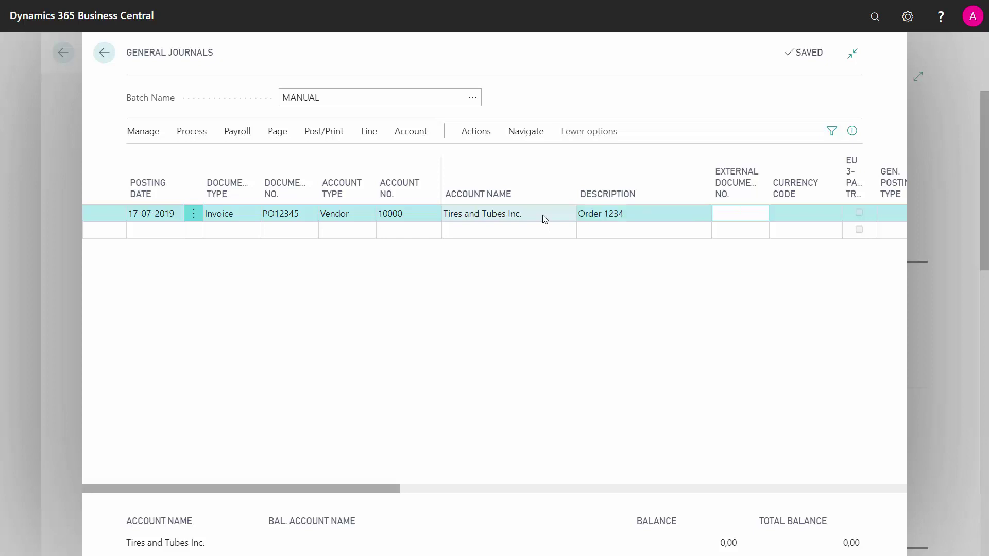
{"action": "left_click", "coordinate": [618, 214]}
{"action": "left_click", "coordinate": [305, 213]}
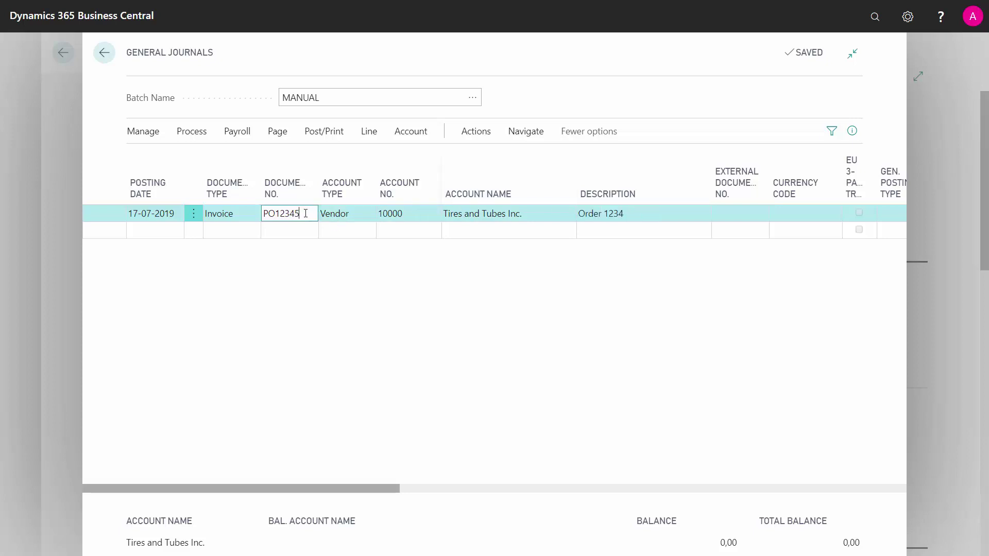
{"action": "left_click", "coordinate": [731, 213]}
{"action": "type", "text": "67p"}
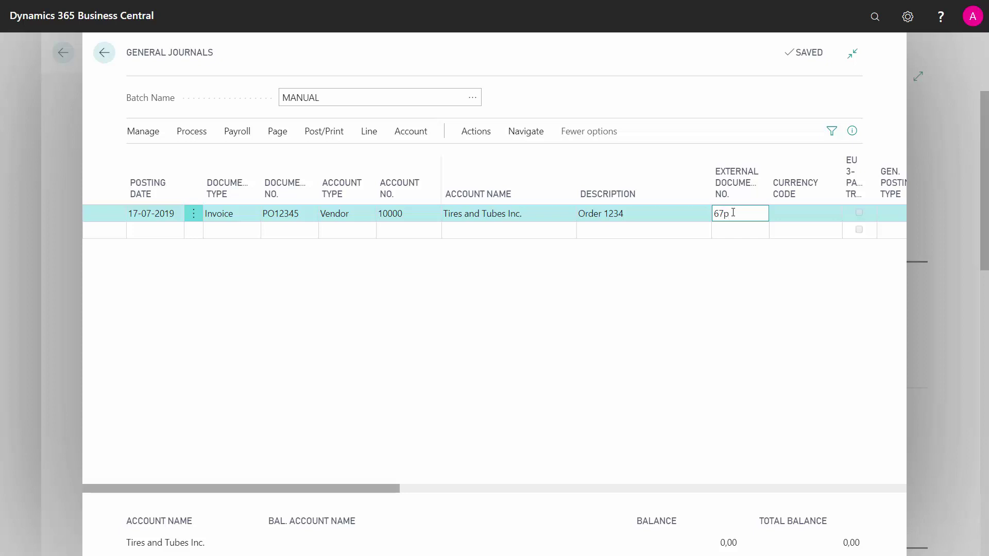
{"action": "type", "text": "87523"}
{"action": "key", "text": "Tab"}
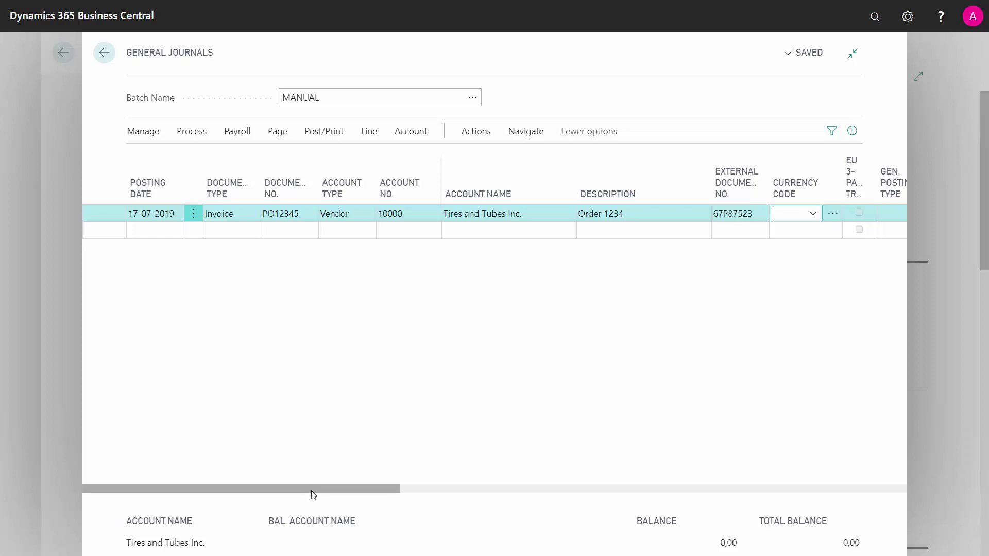
{"action": "left_click_drag", "start_coordinate": [313, 493], "coordinate": [373, 479]}
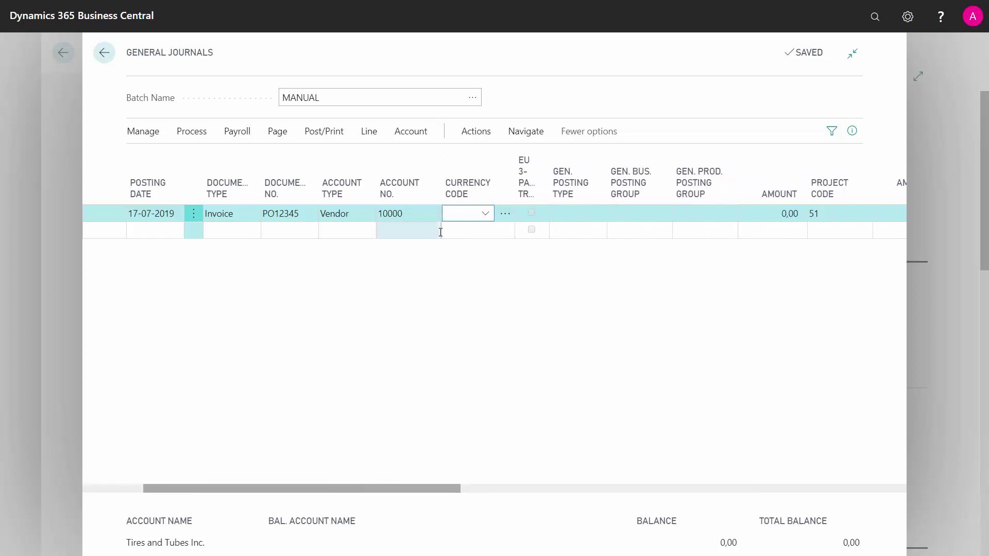
Enter the line amount 2.345,00 and project code 51, leaving currency blank
{"action": "left_click", "coordinate": [458, 214]}
{"action": "type", "text": "eur"}
{"action": "key", "text": "Tab"}
{"action": "key", "text": "Tab"}
{"action": "key", "text": "Tab"}
{"action": "key", "text": "Tab"}
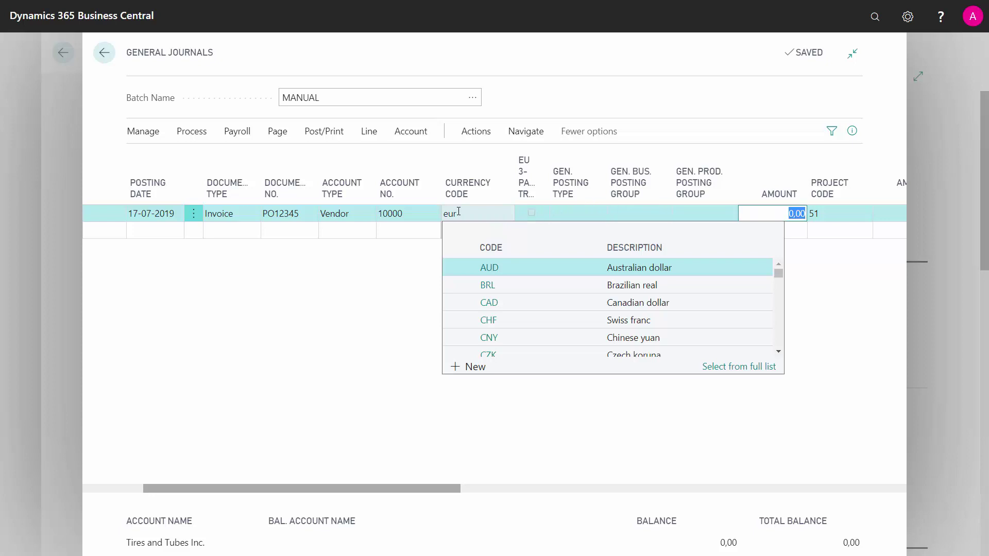
{"action": "type", "text": "12245"}
{"action": "key", "text": "Tab"}
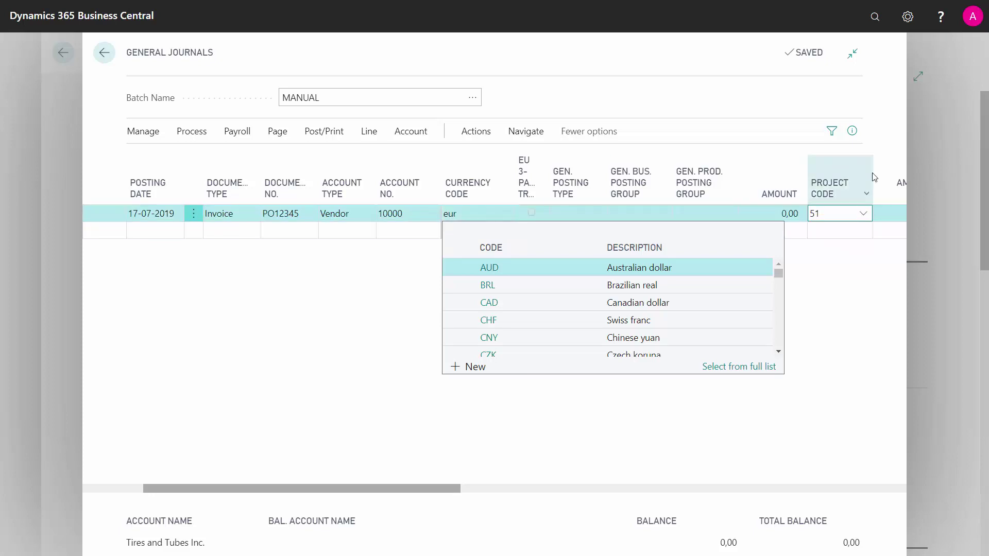
{"action": "left_click", "coordinate": [783, 215]}
{"action": "type", "text": "2345"}
{"action": "key", "text": "Tab"}
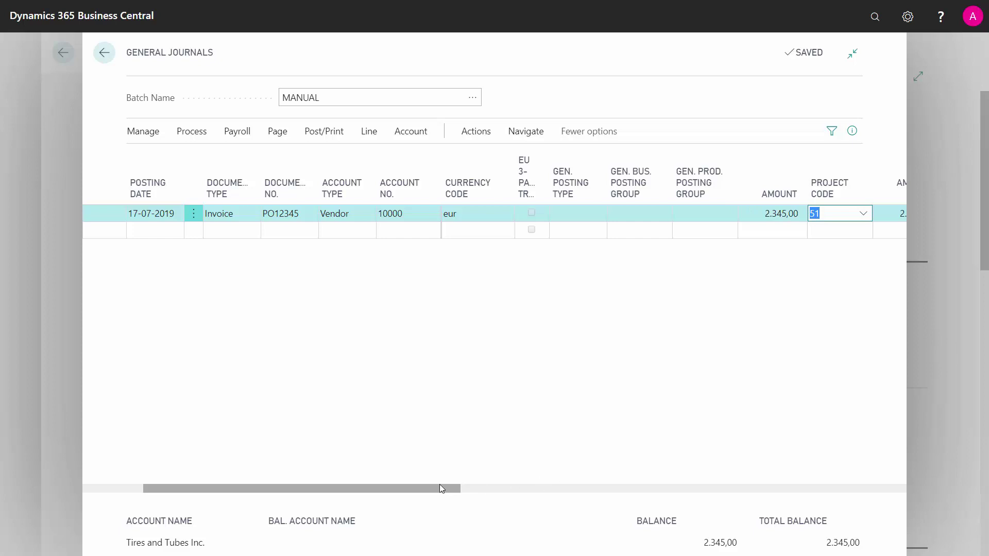
{"action": "left_click_drag", "start_coordinate": [436, 488], "coordinate": [554, 488]}
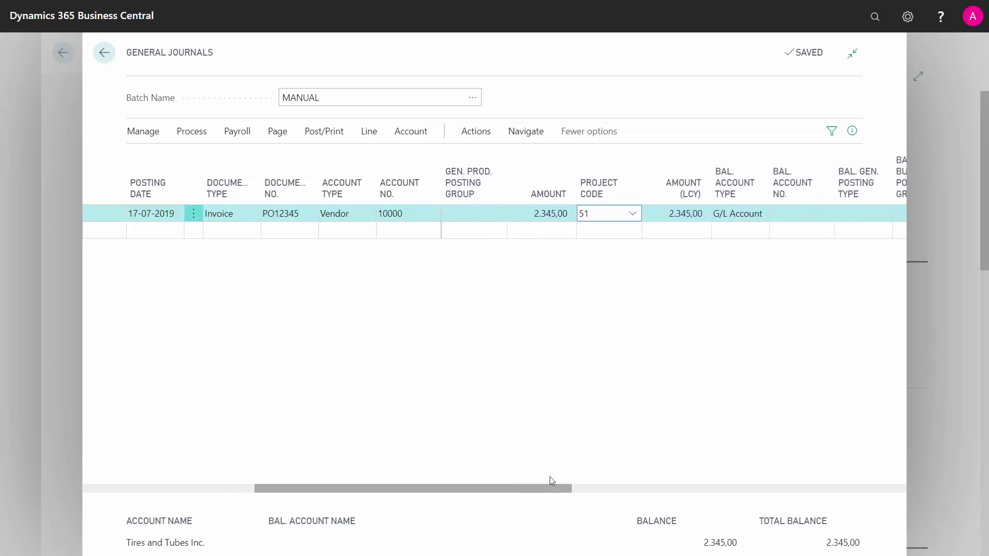
{"action": "left_click", "coordinate": [605, 213]}
Keep G/L Account as balancing account type and dismiss the Bal. Account No. lookup
{"action": "left_click", "coordinate": [751, 213]}
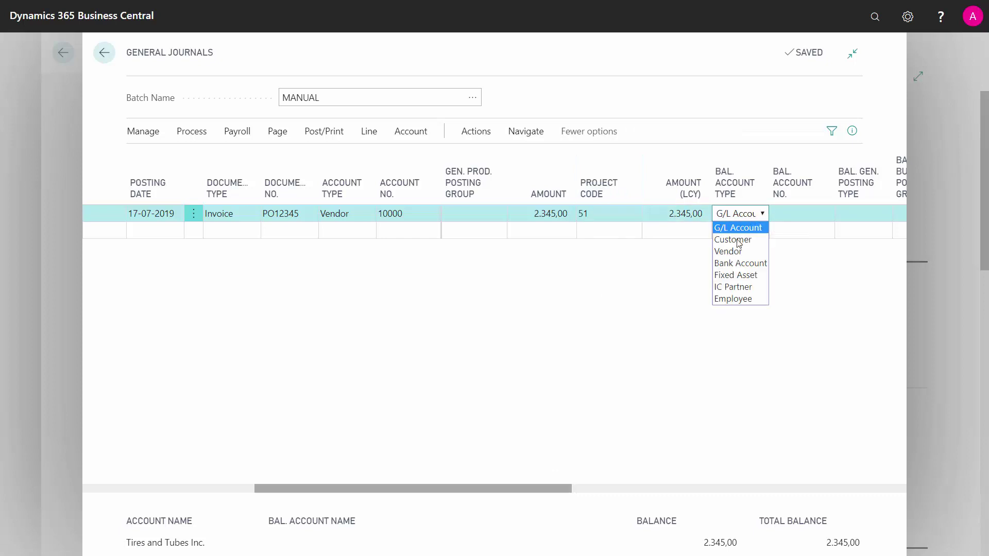
{"action": "left_click", "coordinate": [752, 226]}
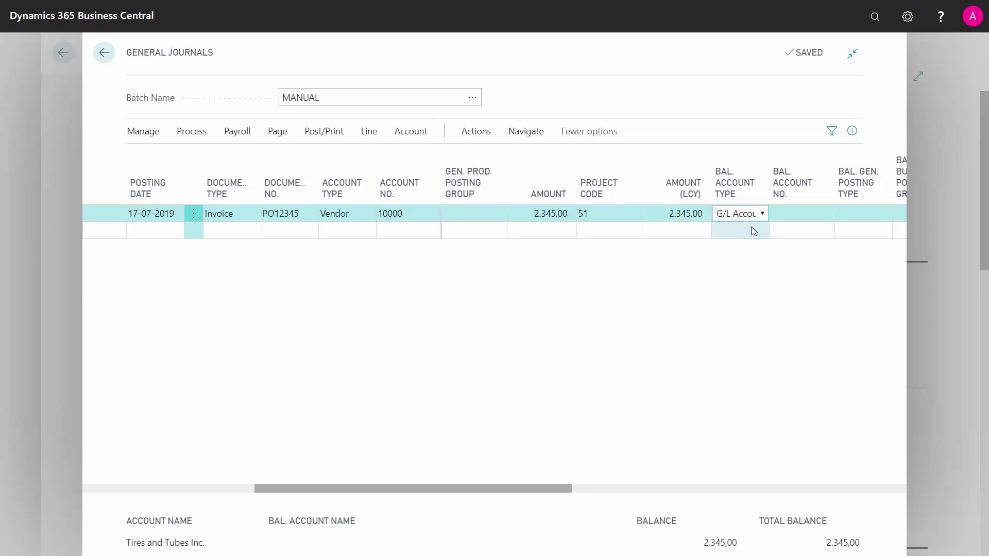
{"action": "left_click", "coordinate": [798, 215]}
{"action": "key", "text": "Escape"}
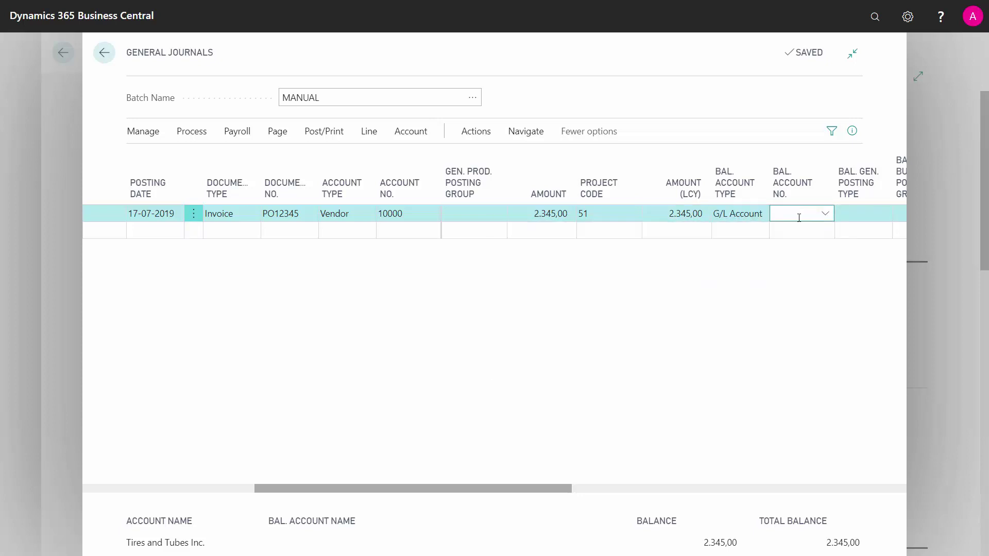
{"action": "left_click", "coordinate": [873, 17]}
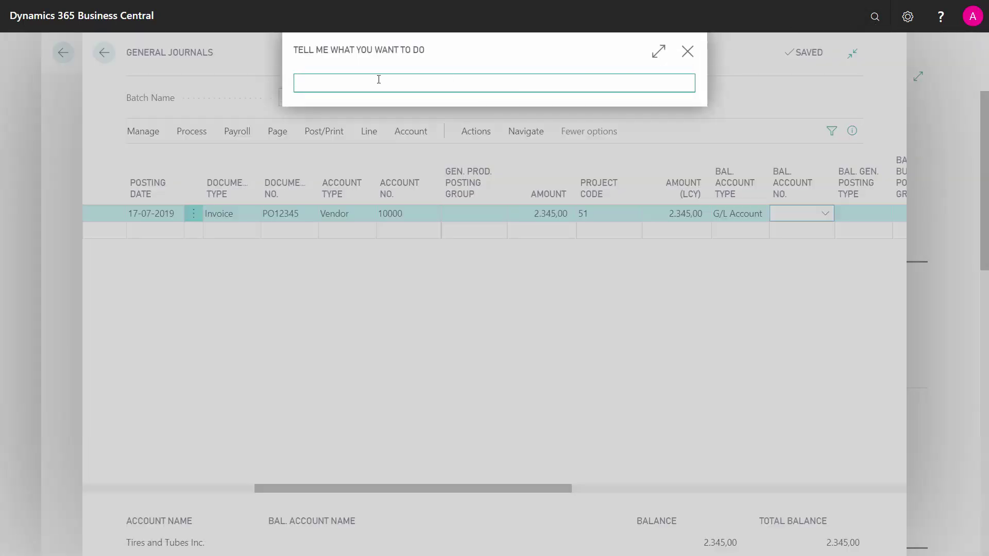
{"action": "type", "text": "ven"}
{"action": "type", "text": "dor post"}
{"action": "left_click", "coordinate": [374, 139]}
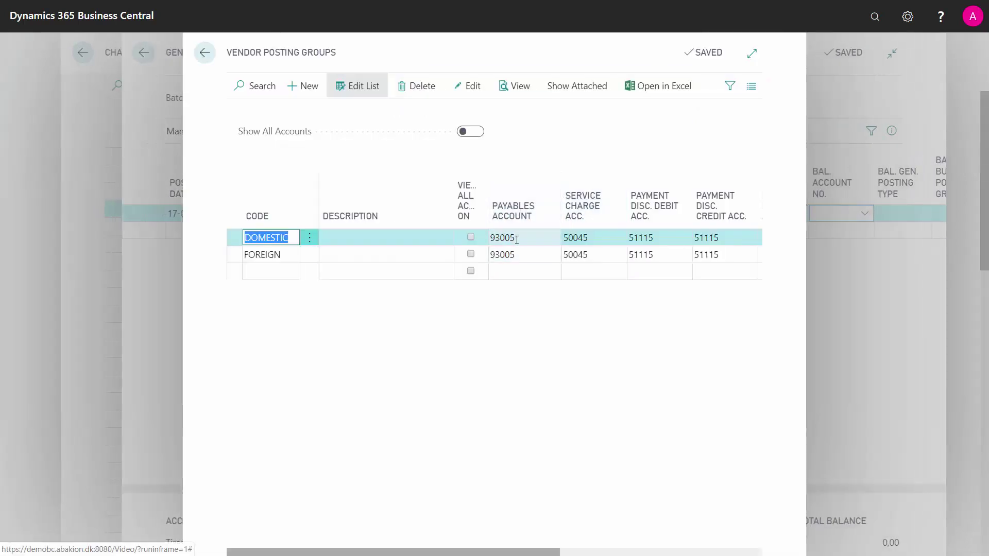
{"action": "left_click", "coordinate": [516, 238]}
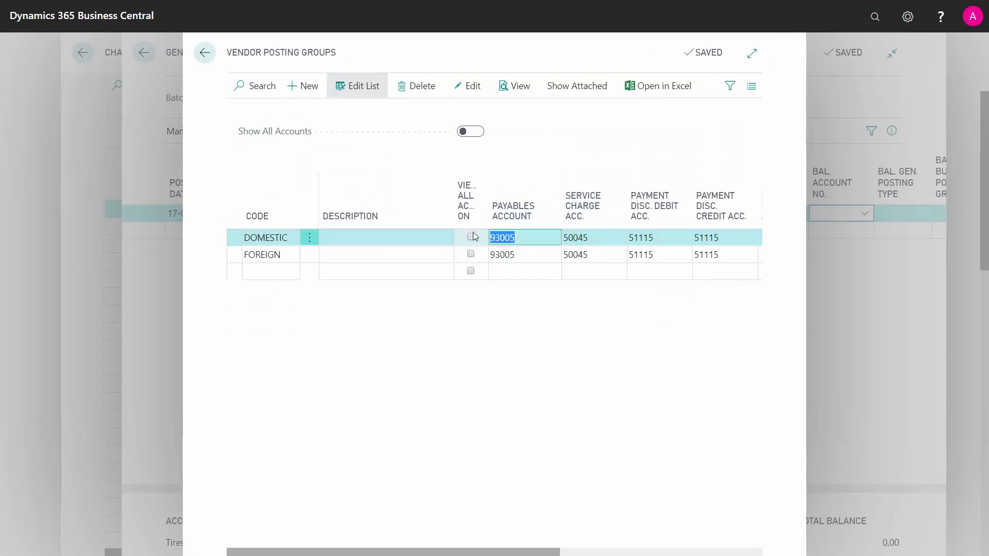
Leave Vendor Posting Groups and set the balancing account to 93005, Vendors Total
{"action": "key", "text": "Escape"}
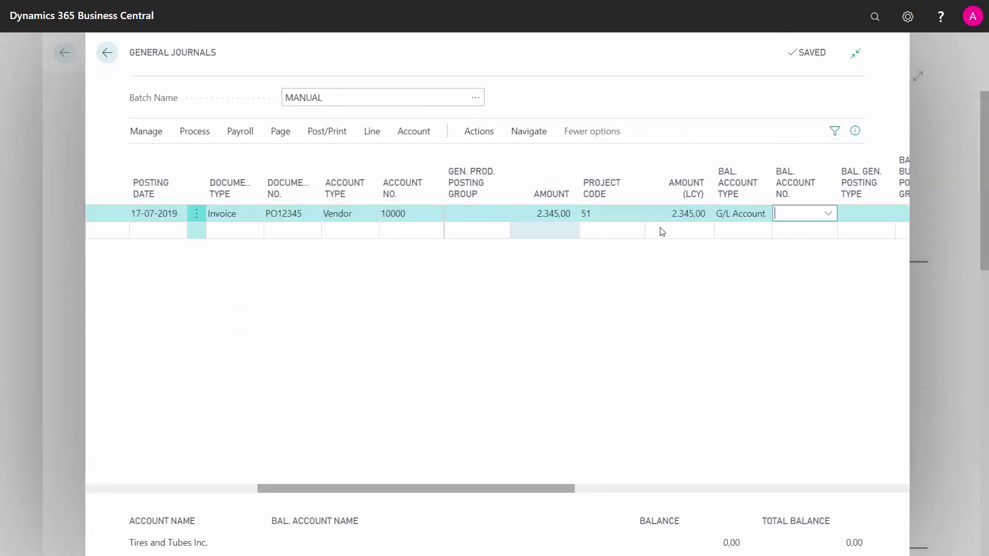
{"action": "type", "text": "93005"}
{"action": "key", "text": "Tab"}
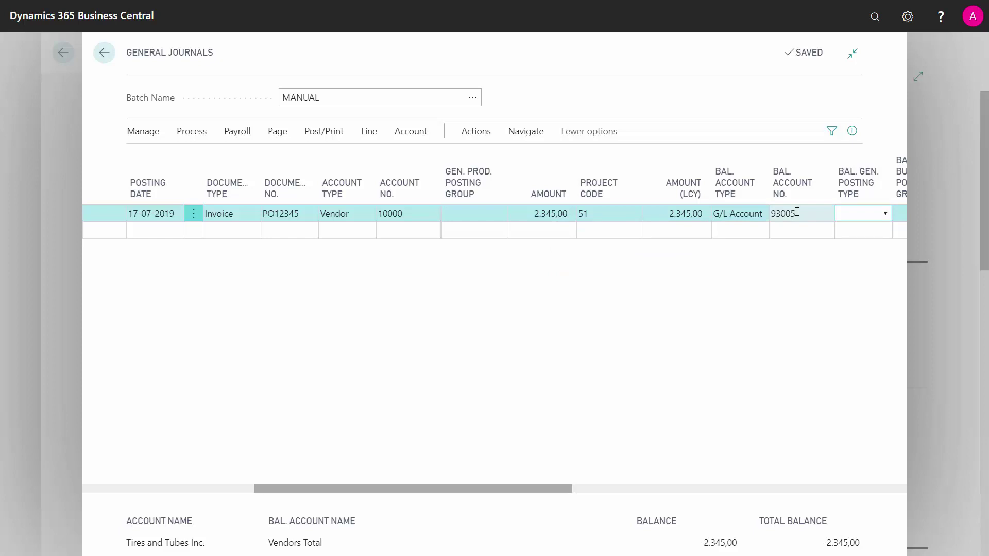
Switch the journal to the OPEN-VEND batch from the batch list
{"action": "left_click", "coordinate": [475, 98]}
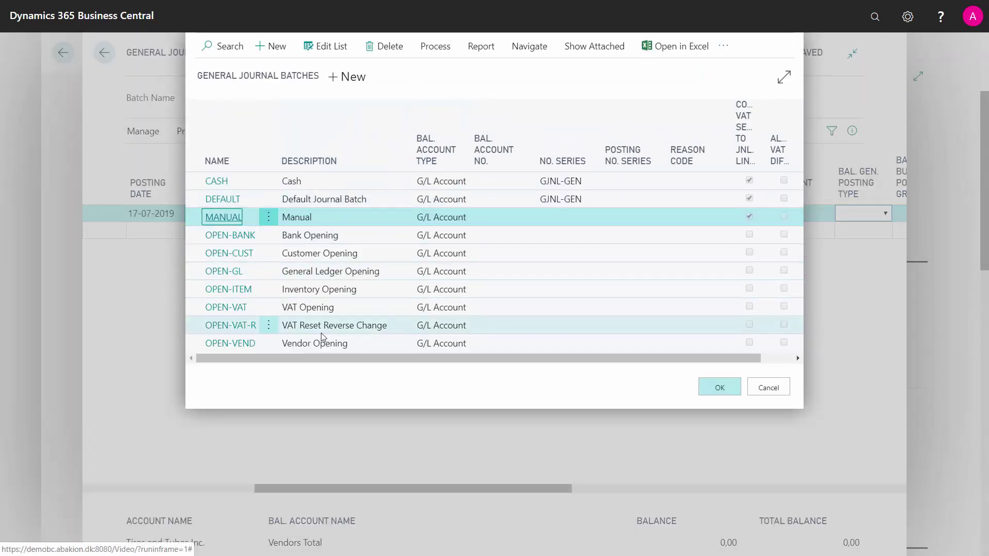
{"action": "left_click", "coordinate": [329, 346]}
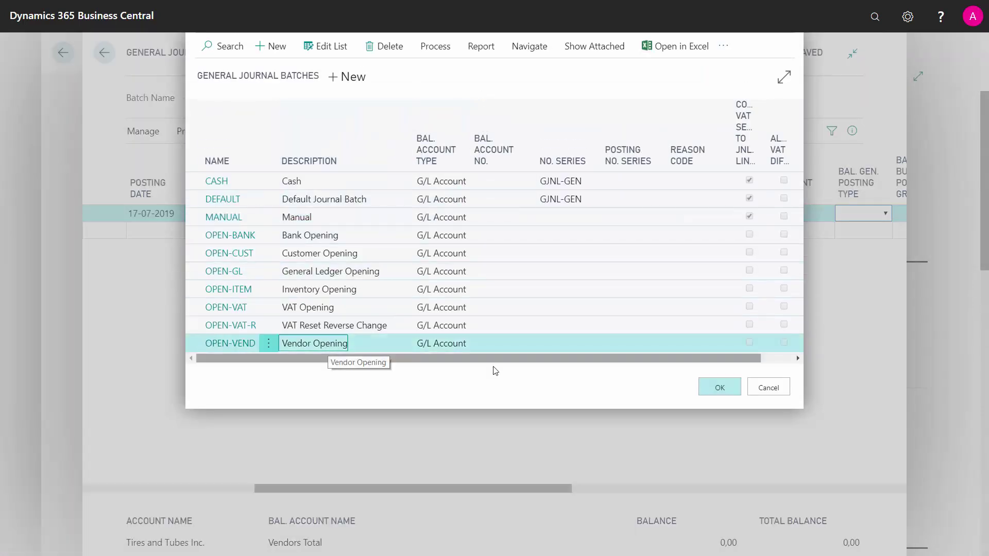
{"action": "left_click", "coordinate": [719, 387]}
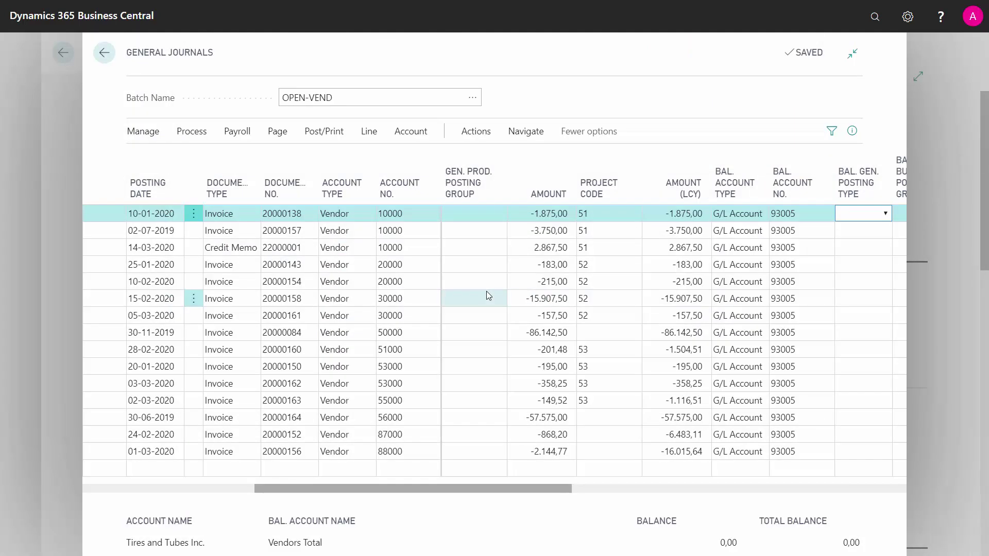
Review the OPEN-VEND invoice and credit memo lines and their amounts
{"action": "left_click", "coordinate": [234, 230]}
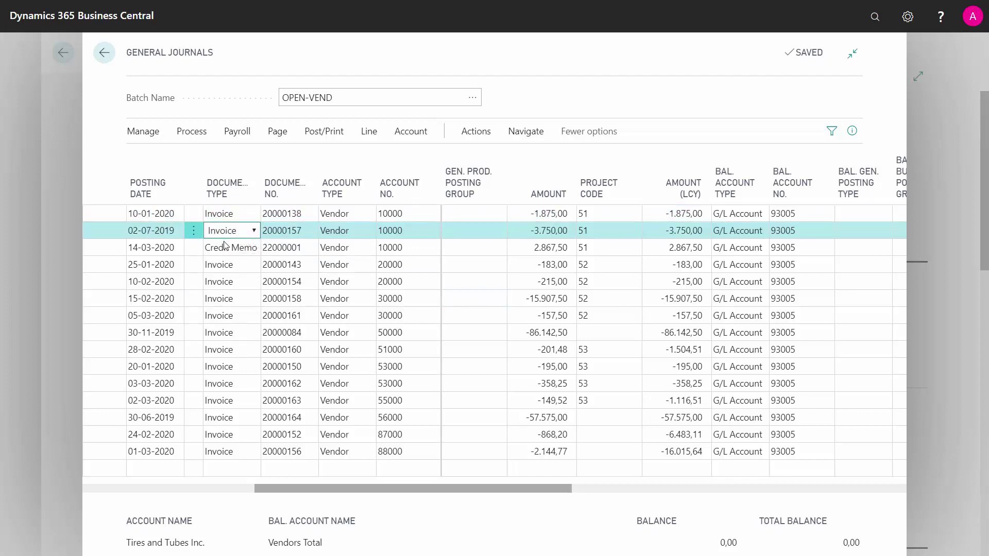
{"action": "left_click", "coordinate": [227, 248]}
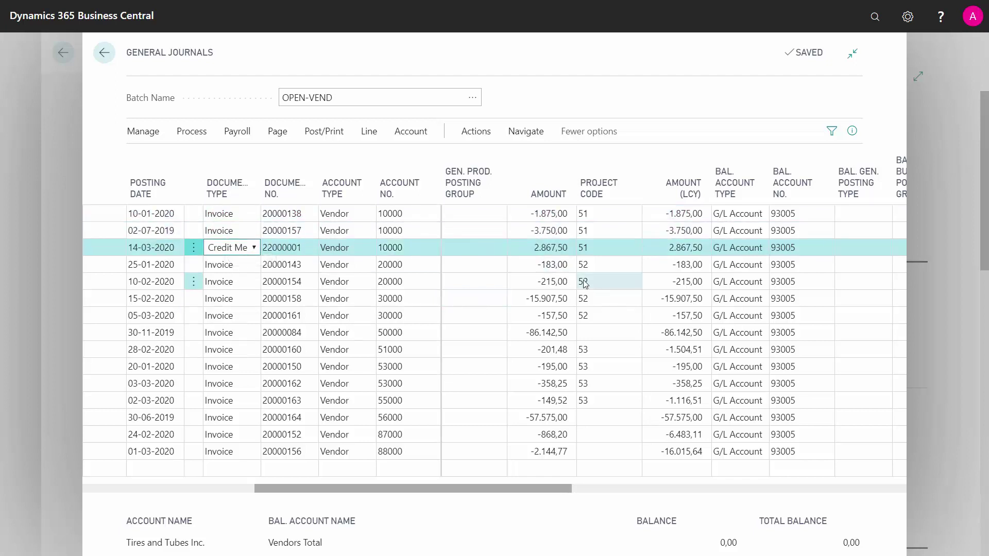
{"action": "left_click", "coordinate": [547, 213]}
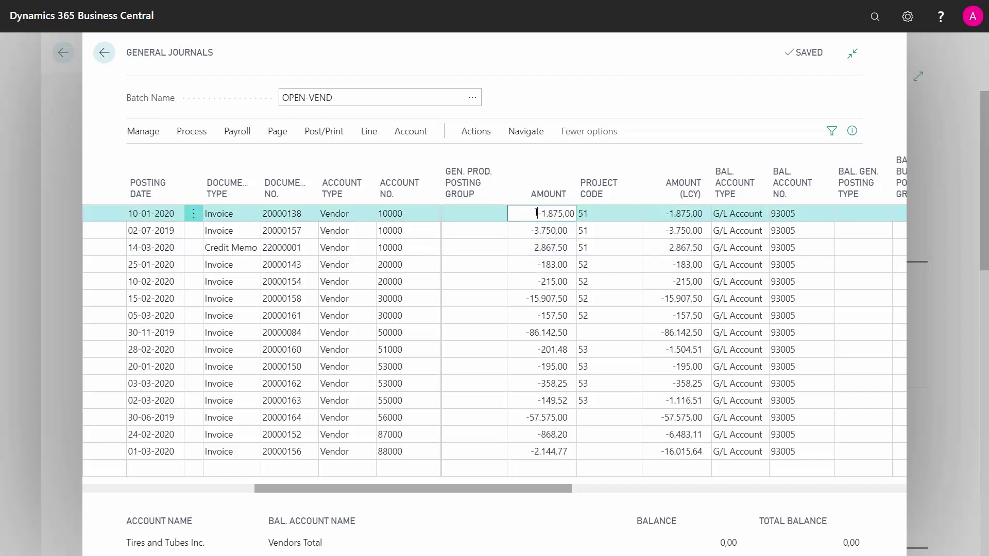
{"action": "left_click", "coordinate": [552, 231]}
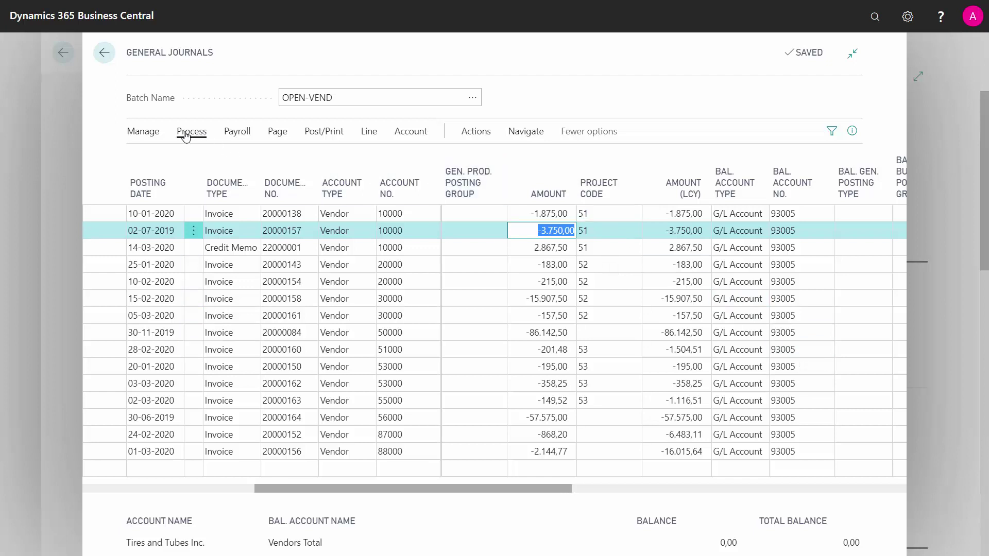
Post the OPEN-VEND journal lines and acknowledge the success message
{"action": "left_click", "coordinate": [313, 132]}
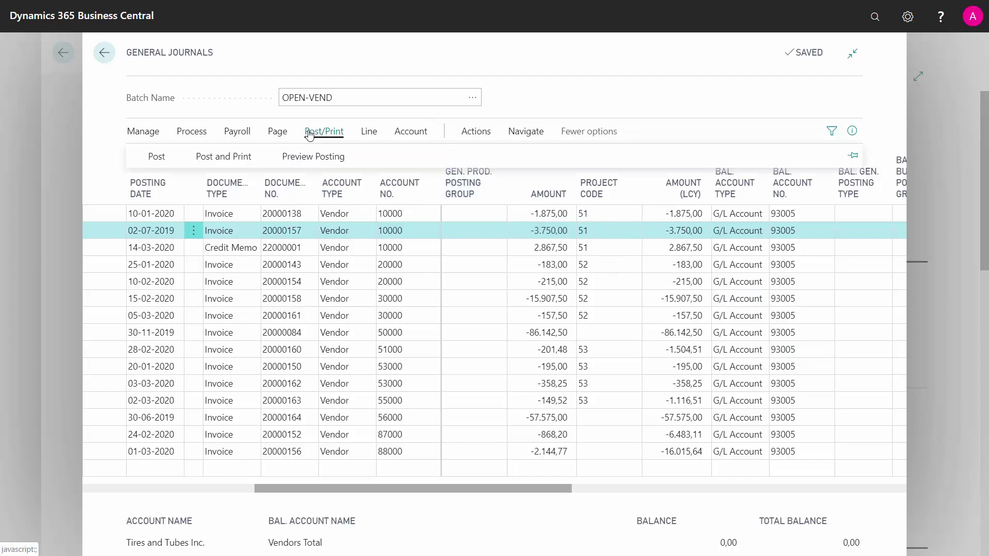
{"action": "left_click", "coordinate": [163, 158]}
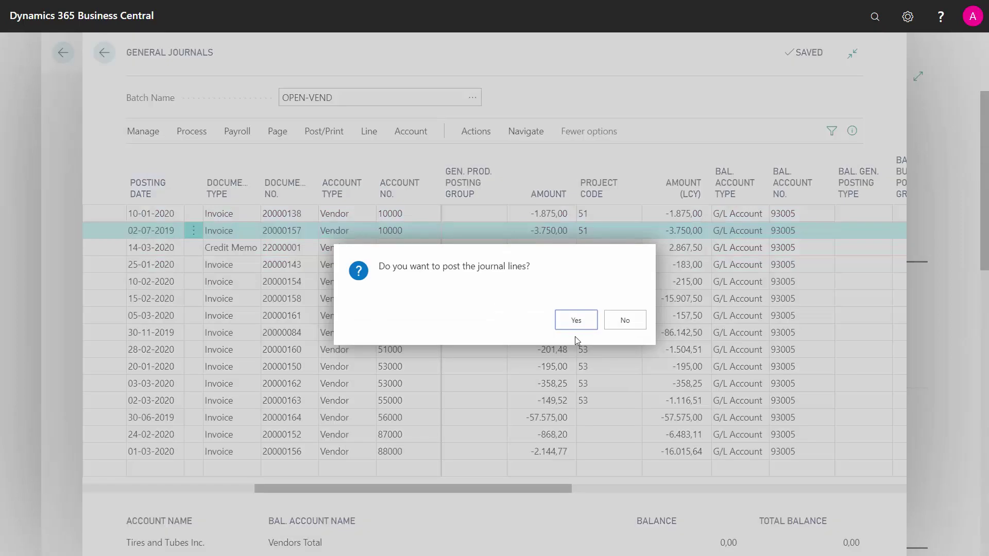
{"action": "left_click", "coordinate": [576, 320]}
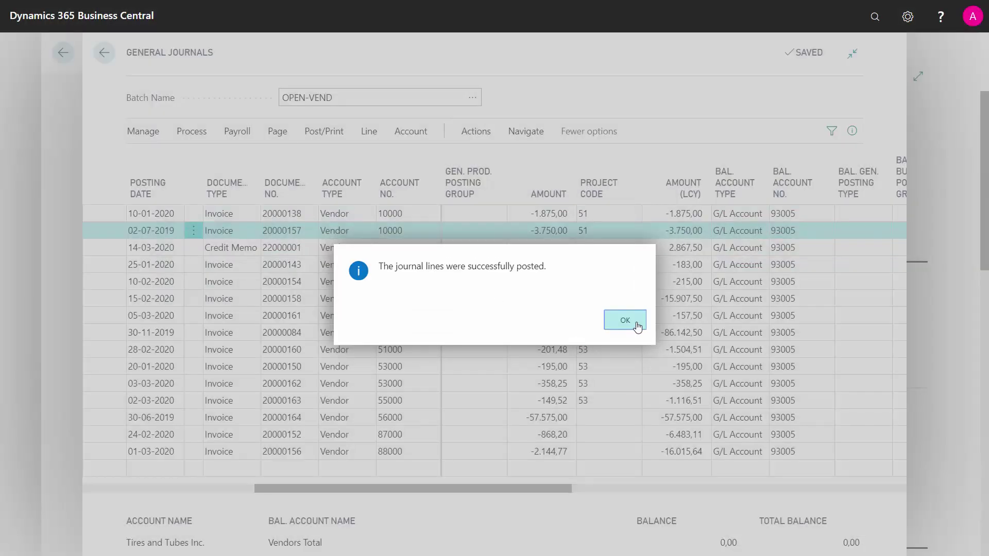
{"action": "left_click", "coordinate": [630, 325]}
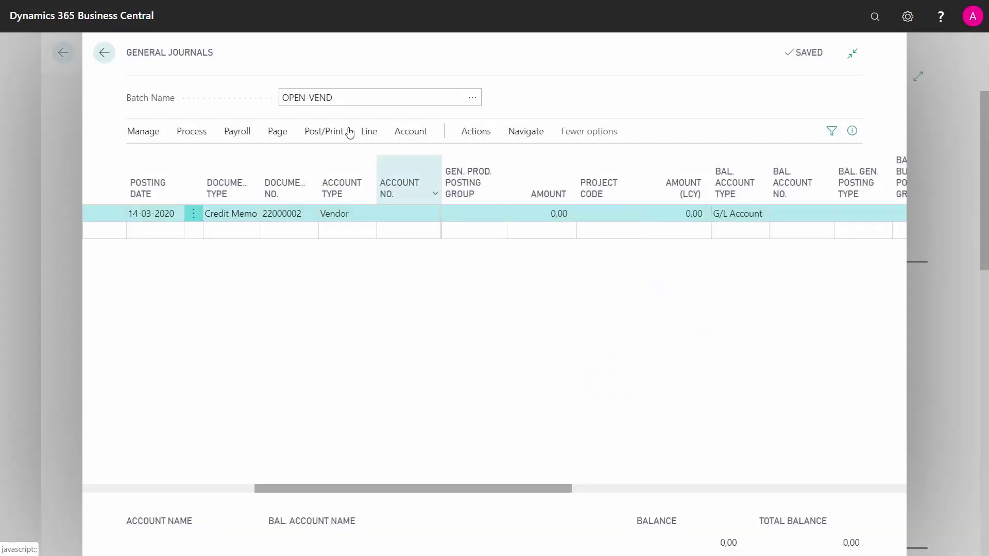
{"action": "left_click", "coordinate": [104, 52]}
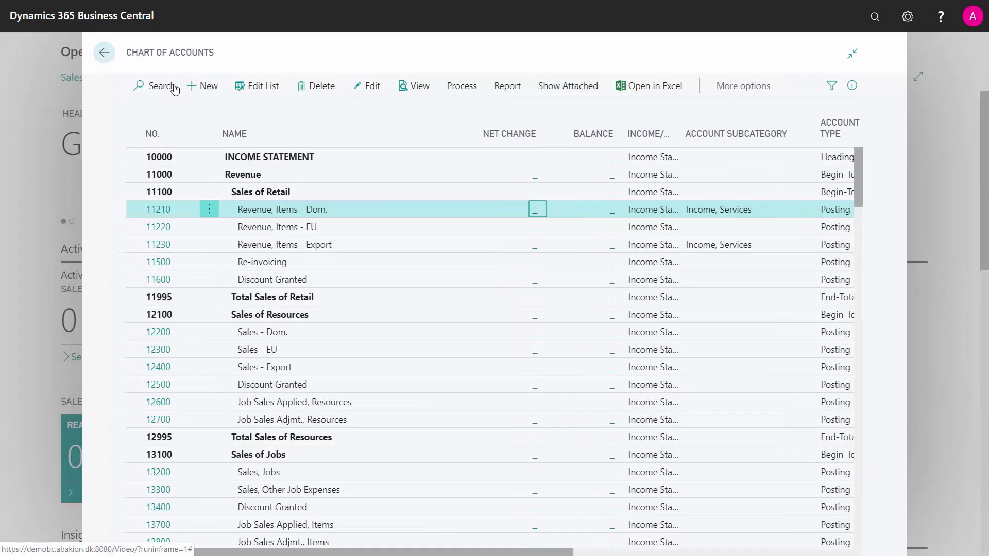
{"action": "left_click", "coordinate": [538, 210]}
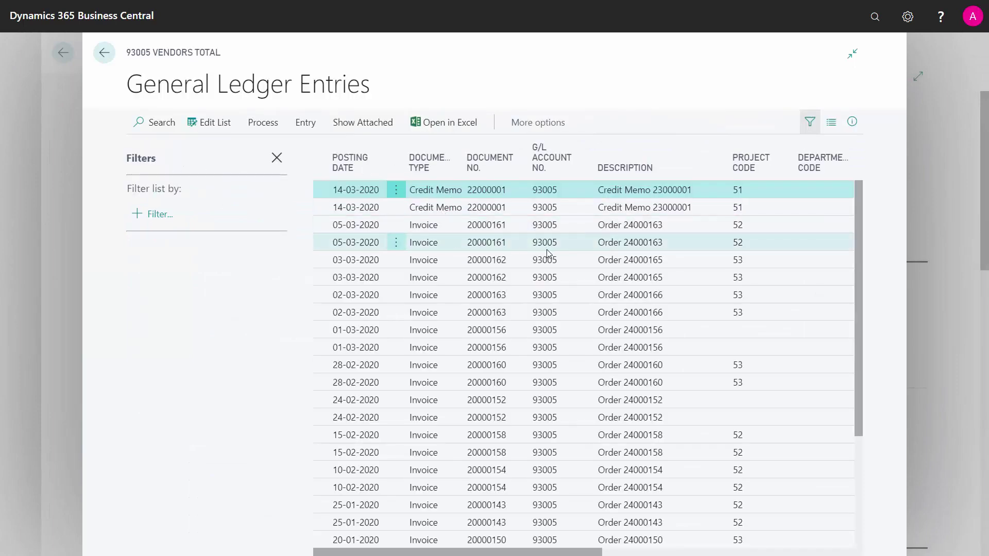
{"action": "left_click", "coordinate": [550, 246]}
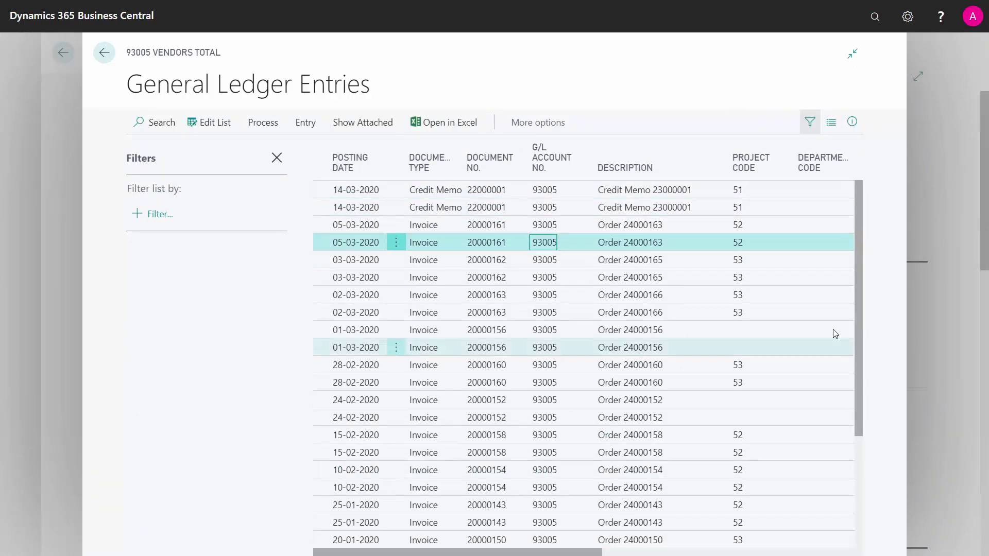
{"action": "left_click_drag", "start_coordinate": [858, 262], "coordinate": [856, 199]}
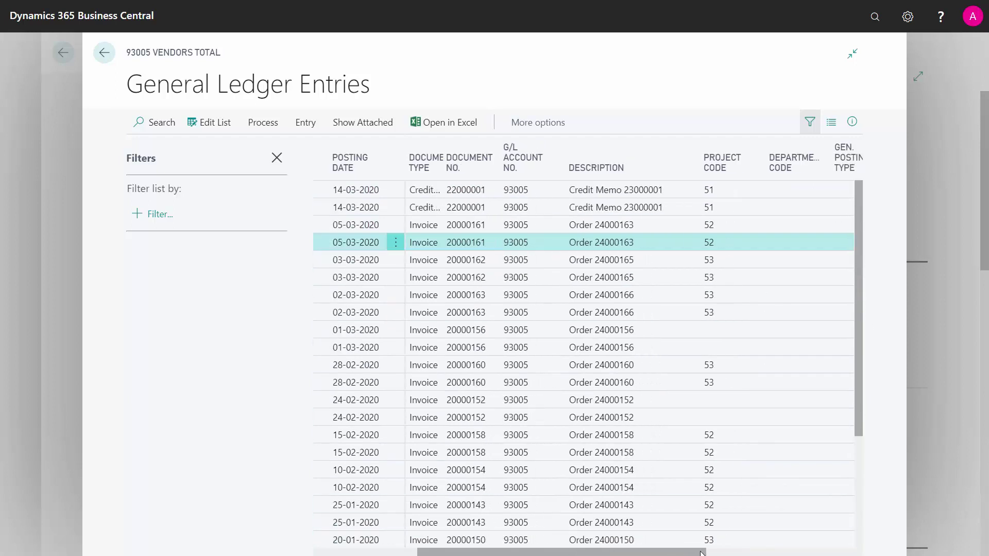
{"action": "left_click_drag", "start_coordinate": [705, 553], "coordinate": [786, 553]}
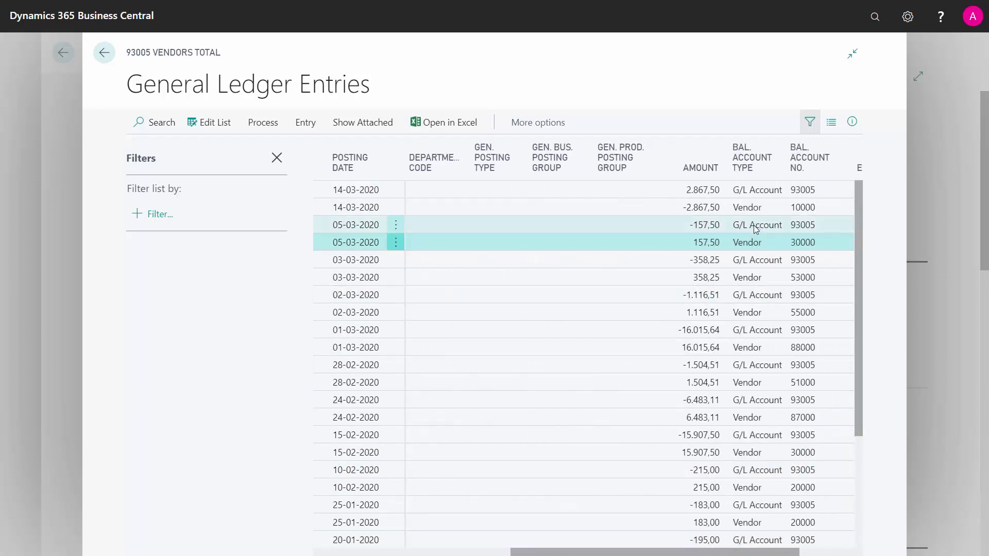
{"action": "left_click", "coordinate": [798, 246]}
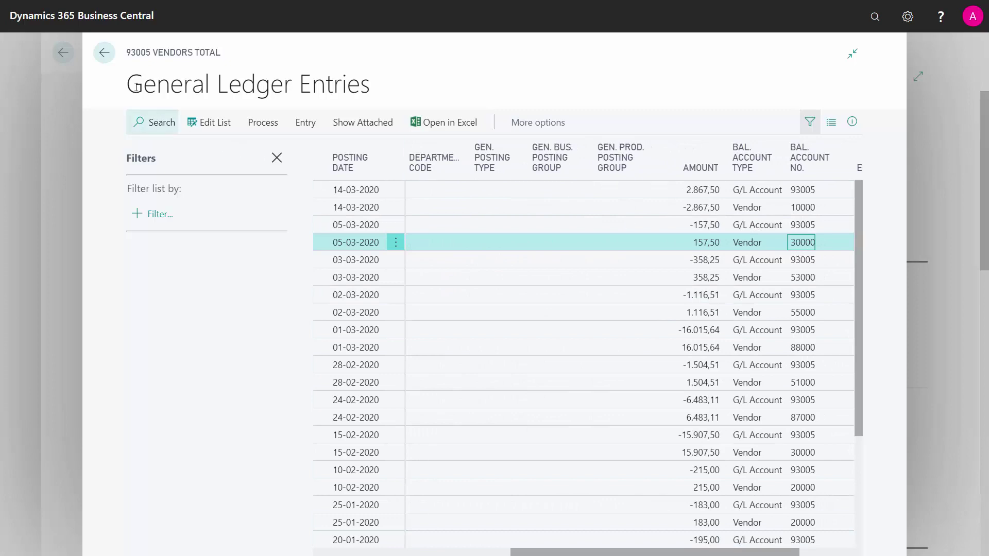
{"action": "left_click", "coordinate": [104, 52]}
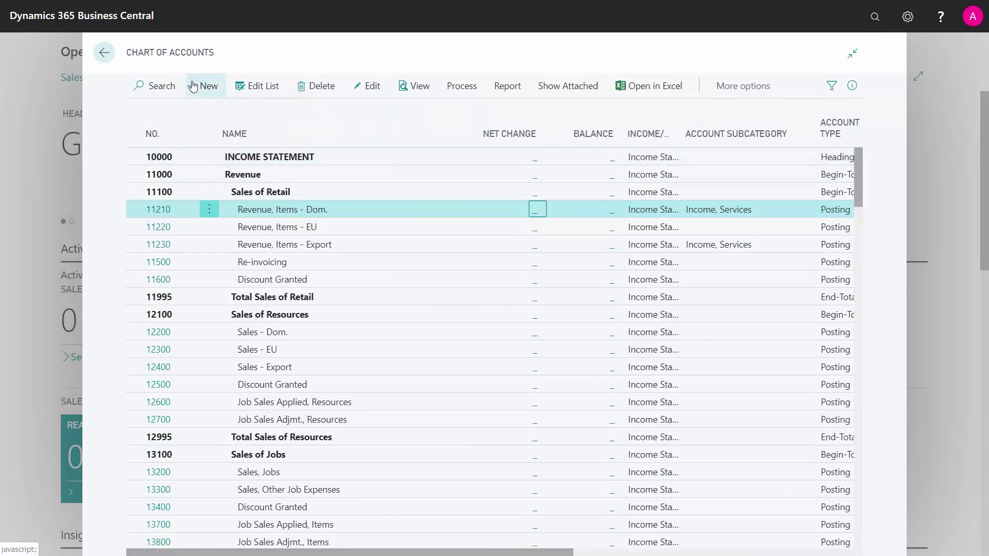
Search the Chart of Accounts for account 93005, Vendors Total
{"action": "left_click", "coordinate": [171, 85]}
{"action": "type", "text": "93005"}
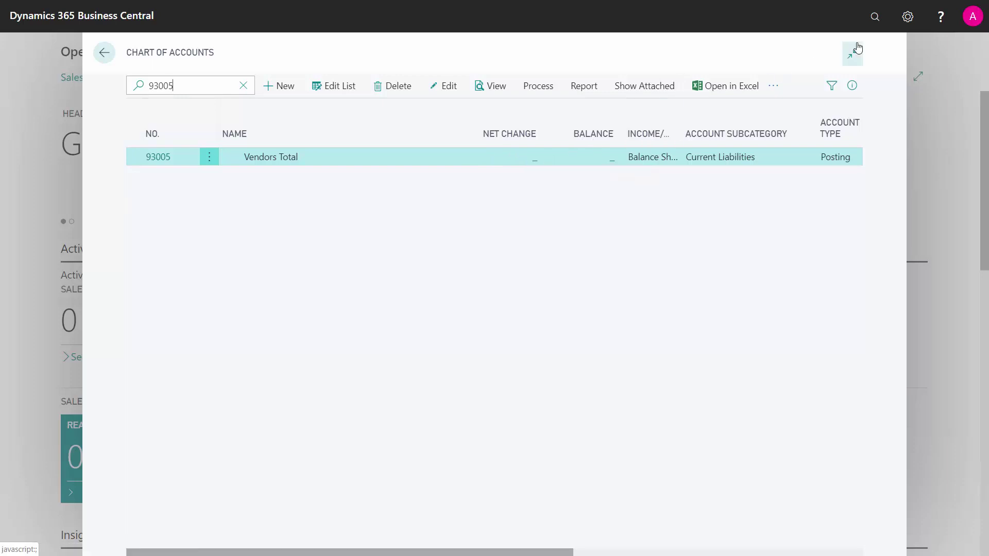
Find 'vend led en' in Tell Me and open Vendor Ledger Entries
{"action": "left_click", "coordinate": [874, 29]}
{"action": "type", "text": "ve"}
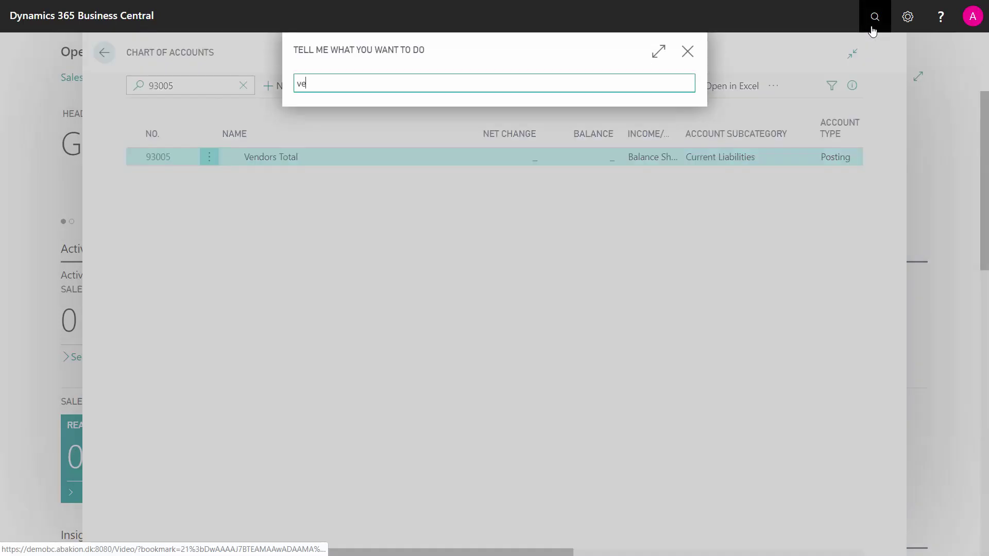
{"action": "type", "text": "nd led en"}
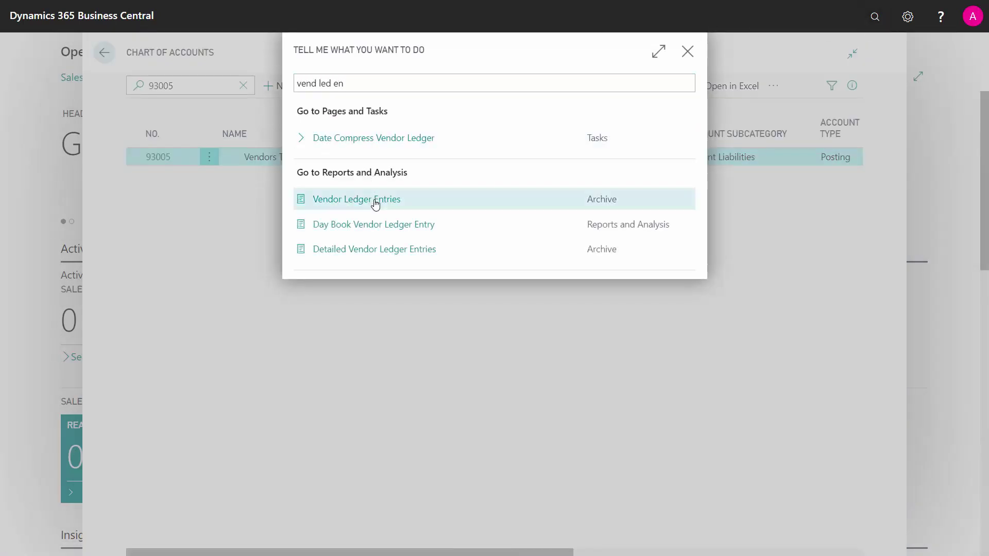
{"action": "left_click", "coordinate": [375, 204]}
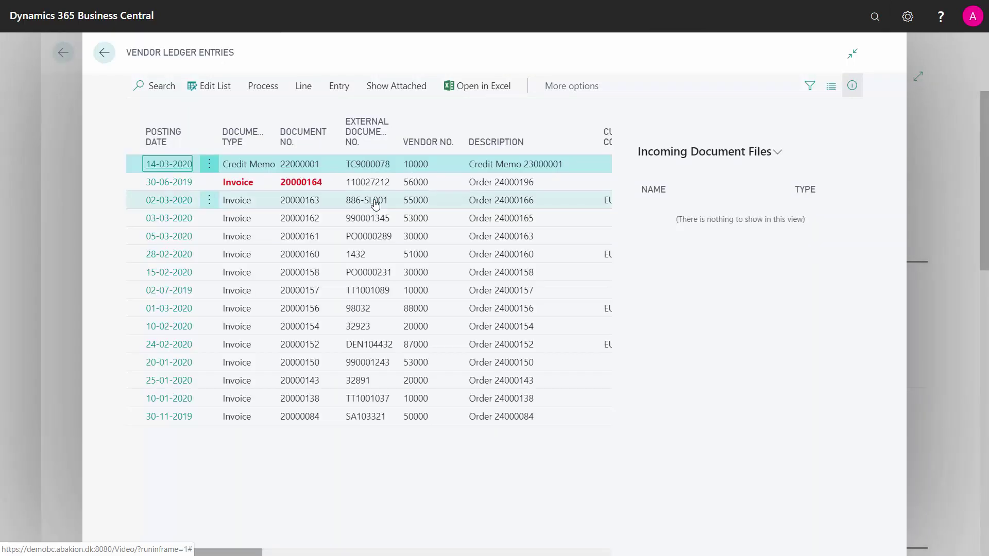